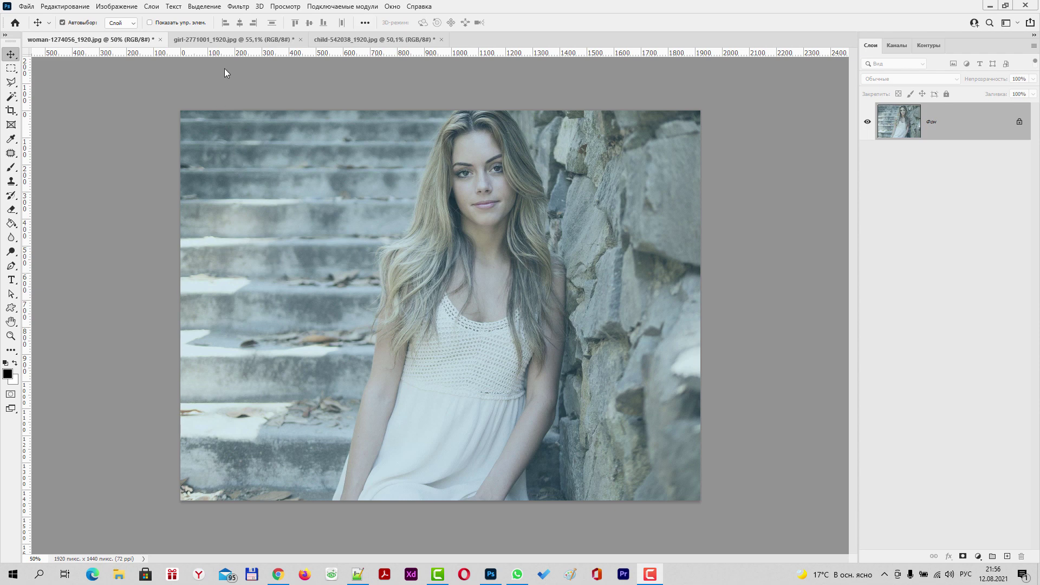
Step: Look over the three photos, then add a default Curves layer to the woman-on-steps photo
click(229, 41)
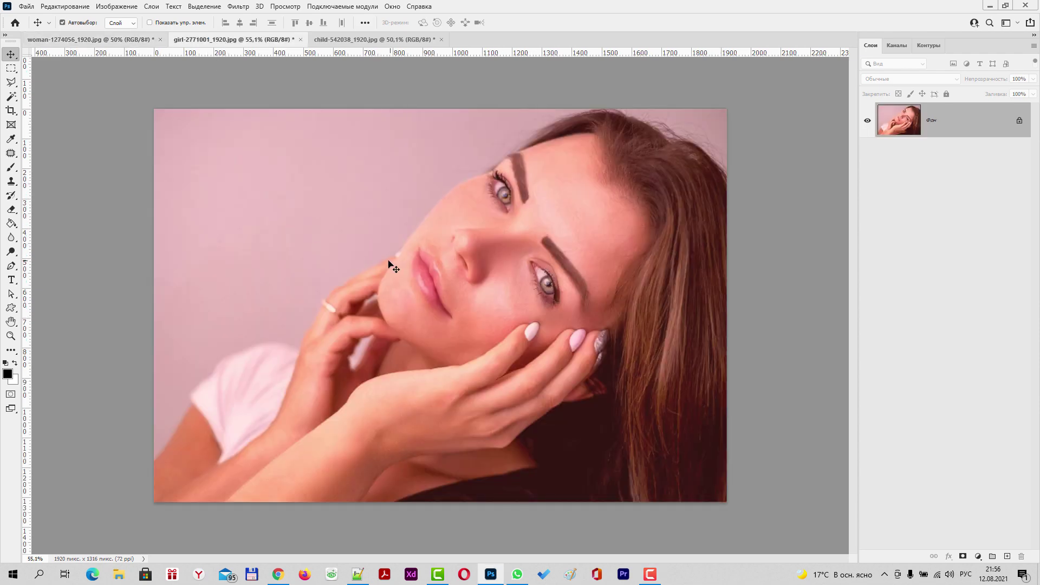
click(356, 41)
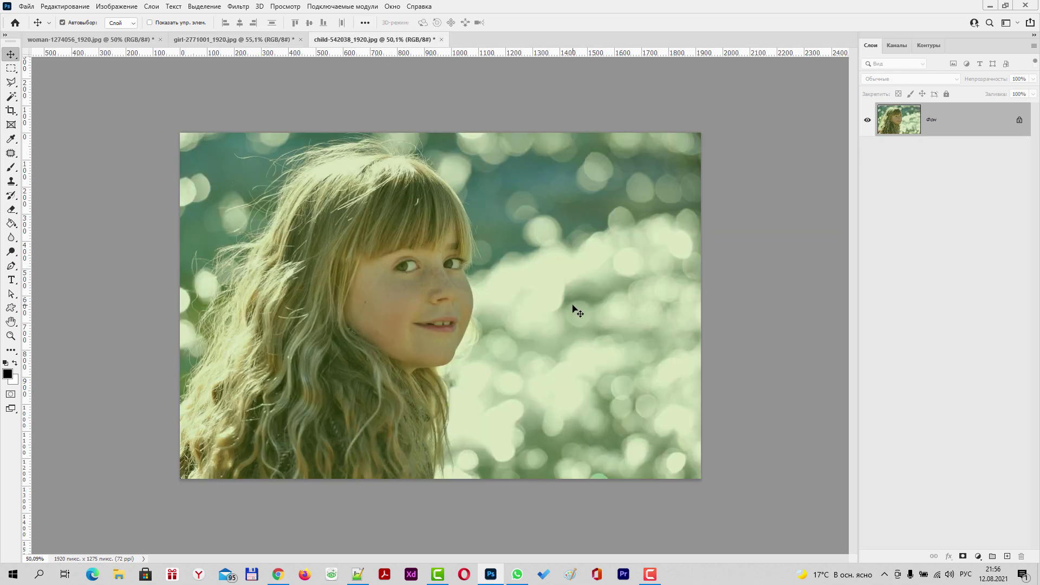
click(208, 40)
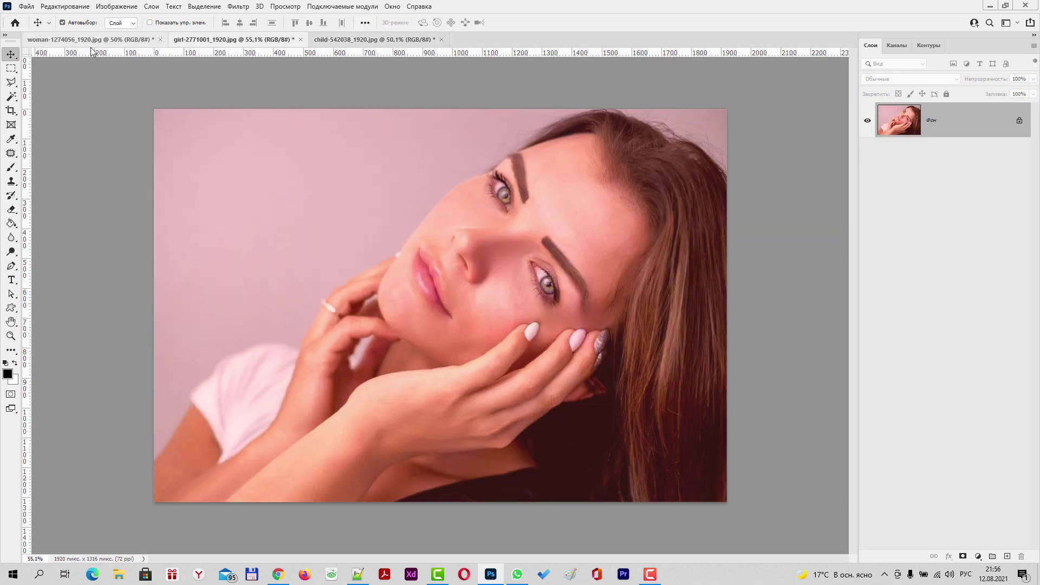
click(105, 41)
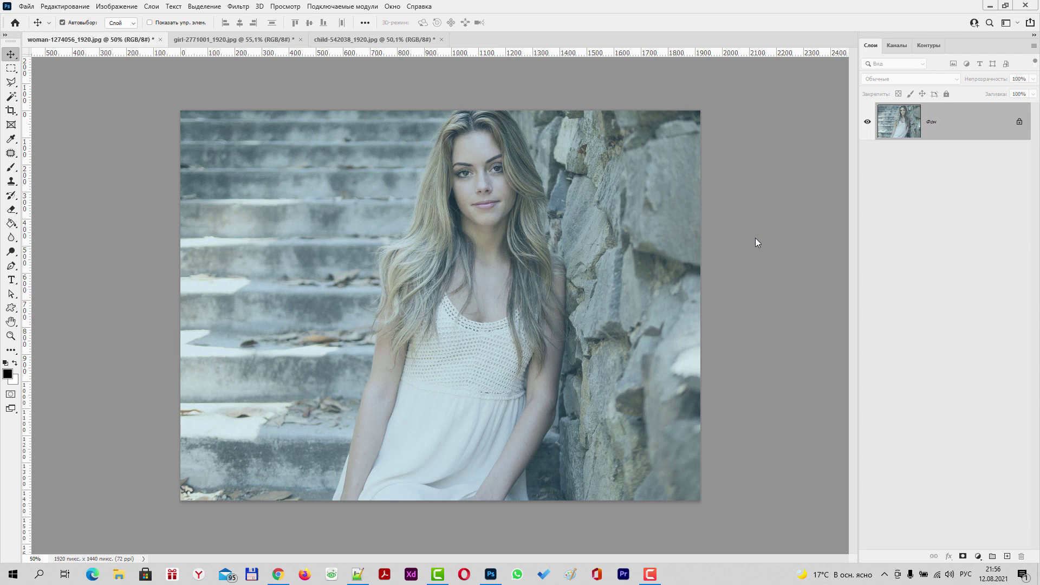
click(978, 557)
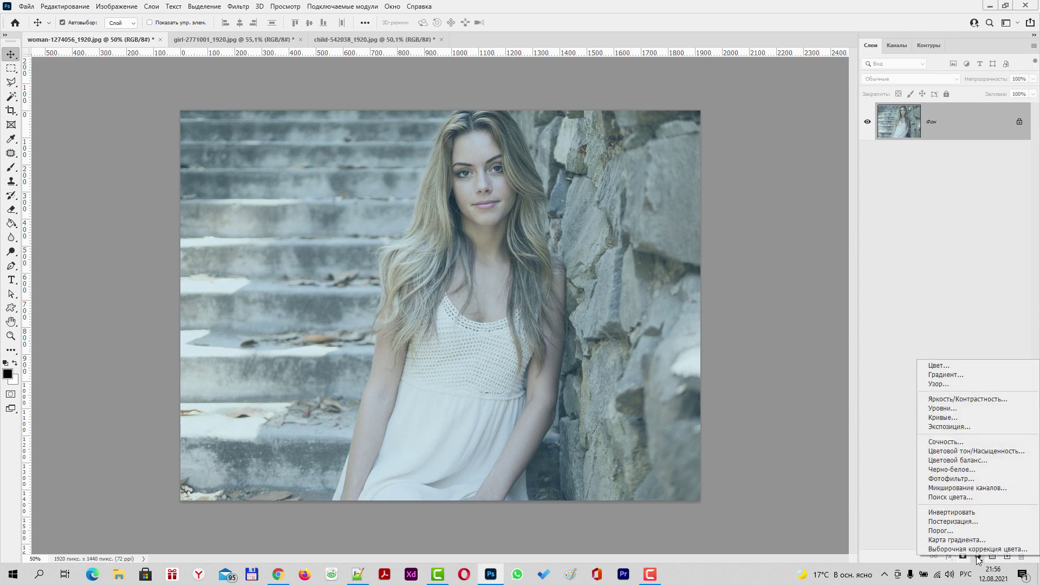
click(947, 418)
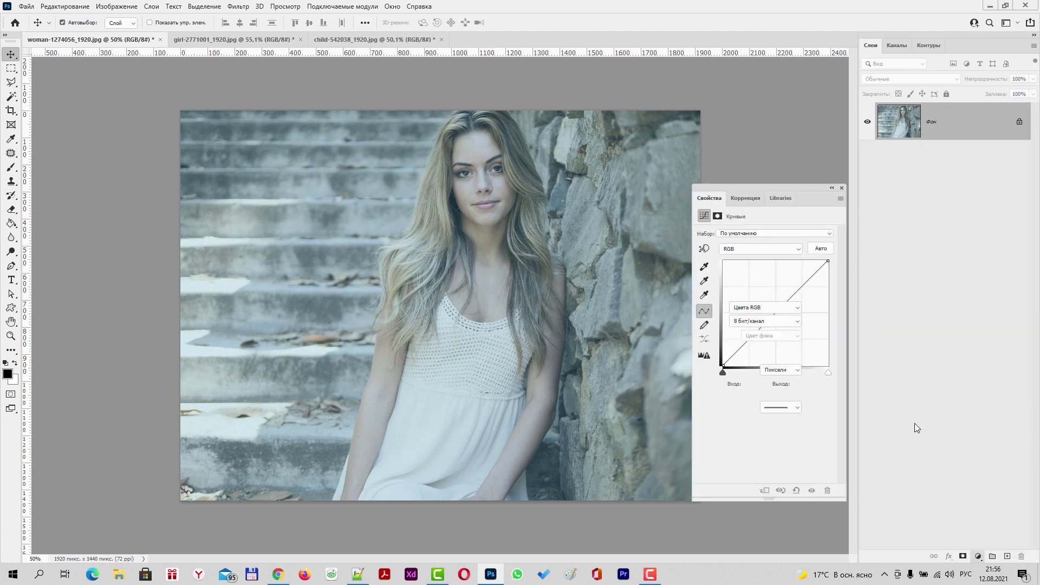
drag(758, 187, 703, 107)
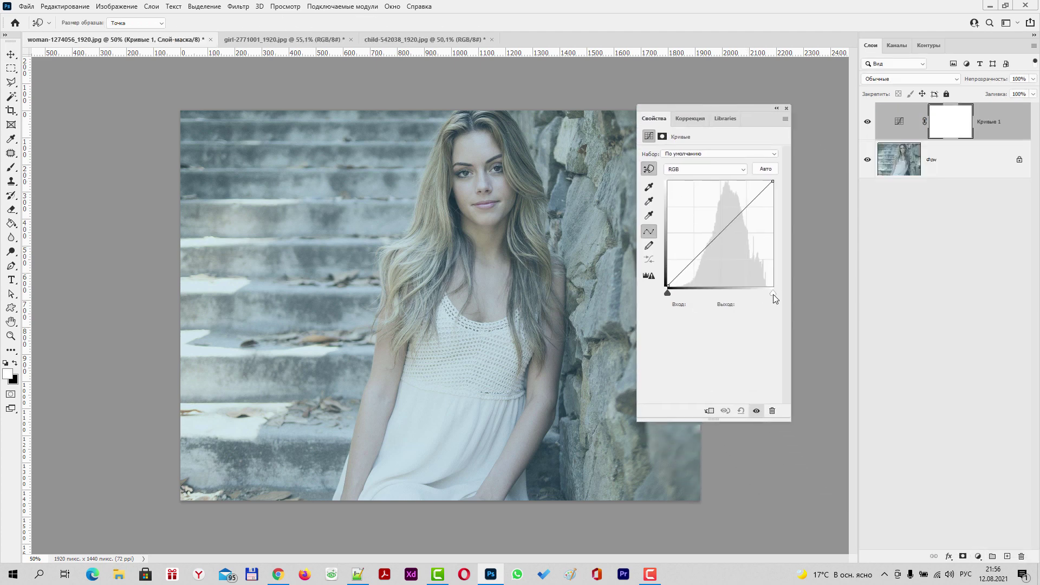
drag(772, 294, 751, 296)
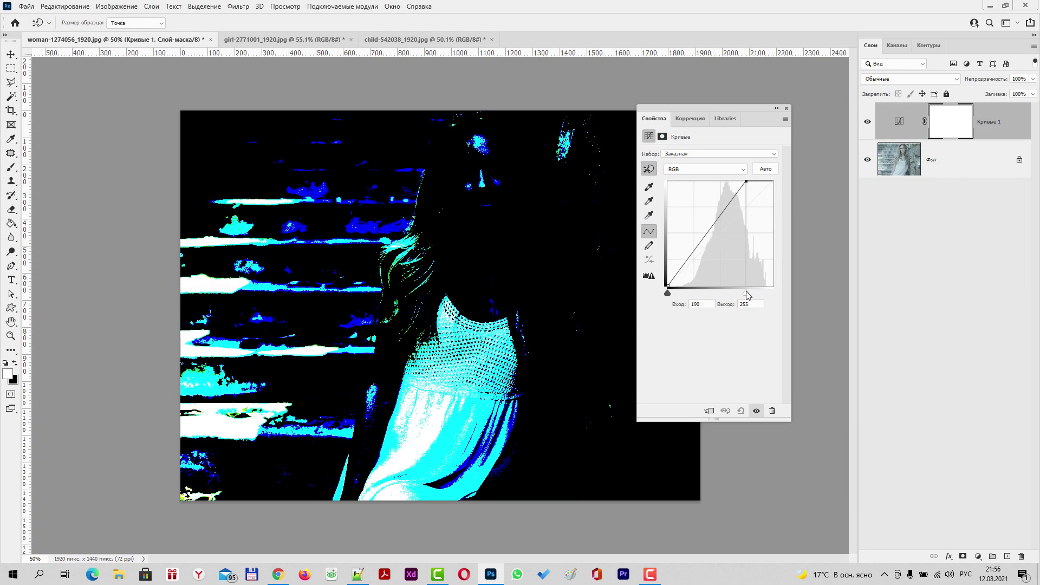
mouse_move(751, 295)
mouse_down()
mouse_move(772, 295)
mouse_move(759, 289)
mouse_up()
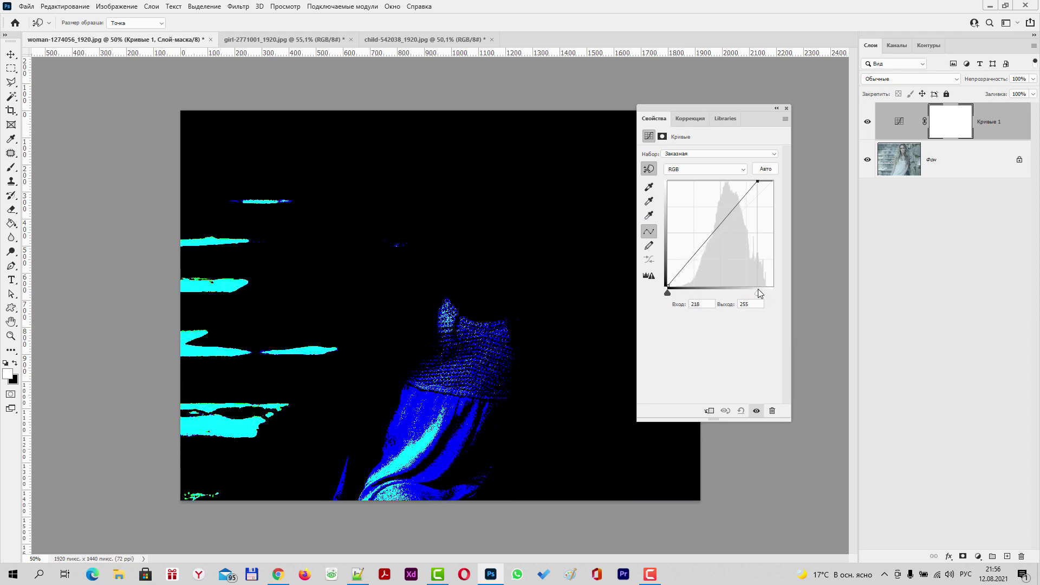
drag(759, 288, 795, 289)
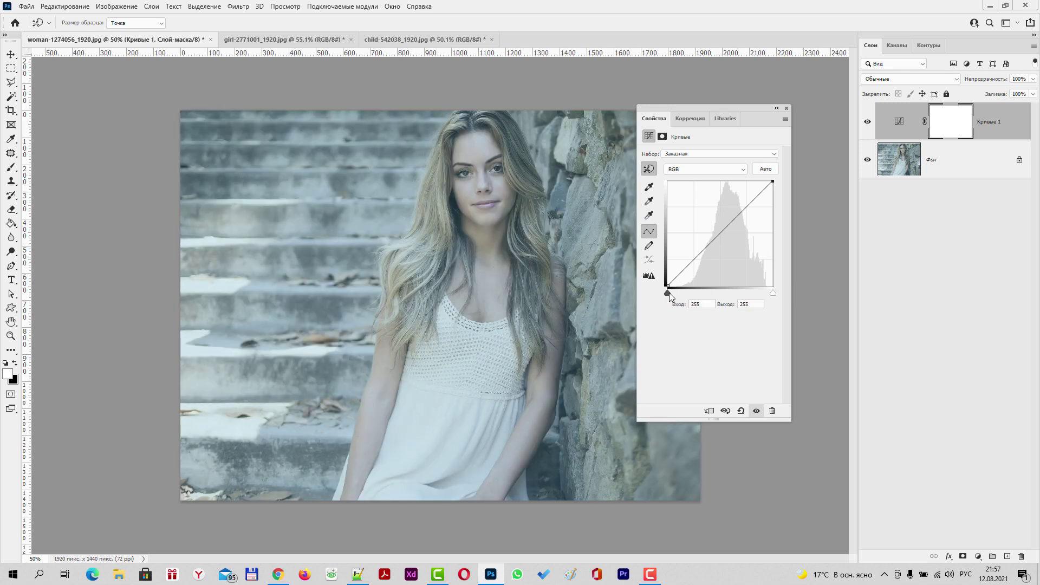
drag(668, 293, 690, 294)
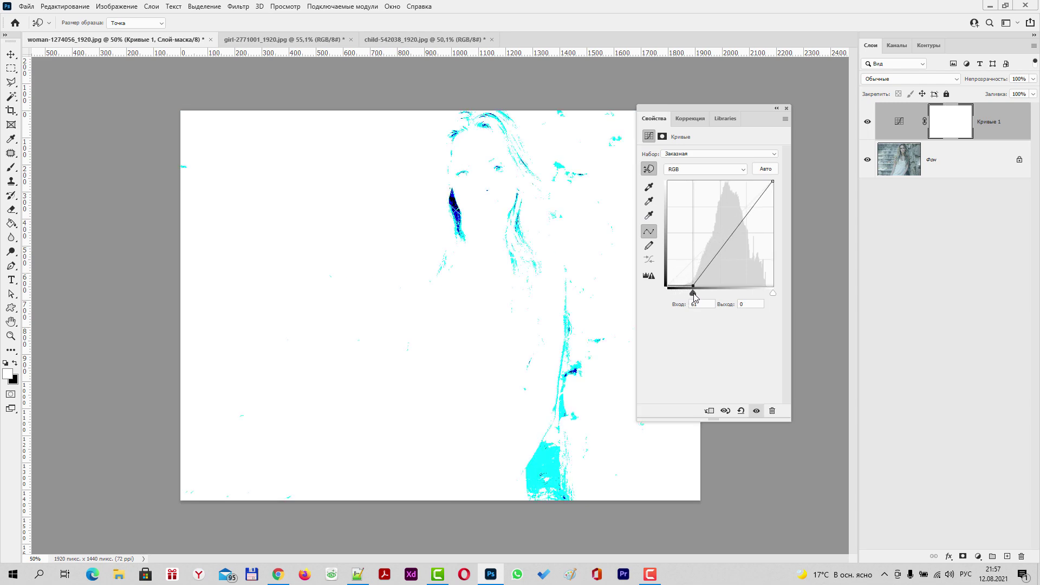
drag(690, 293, 668, 294)
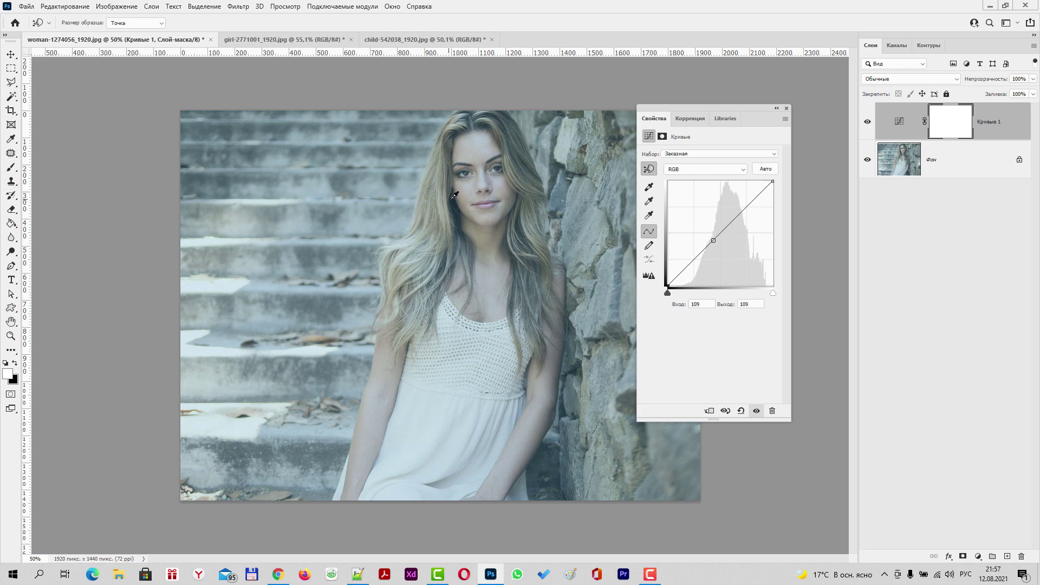
Step: Set the Curves white point on the white dress and the black point on a dark shadow
click(650, 216)
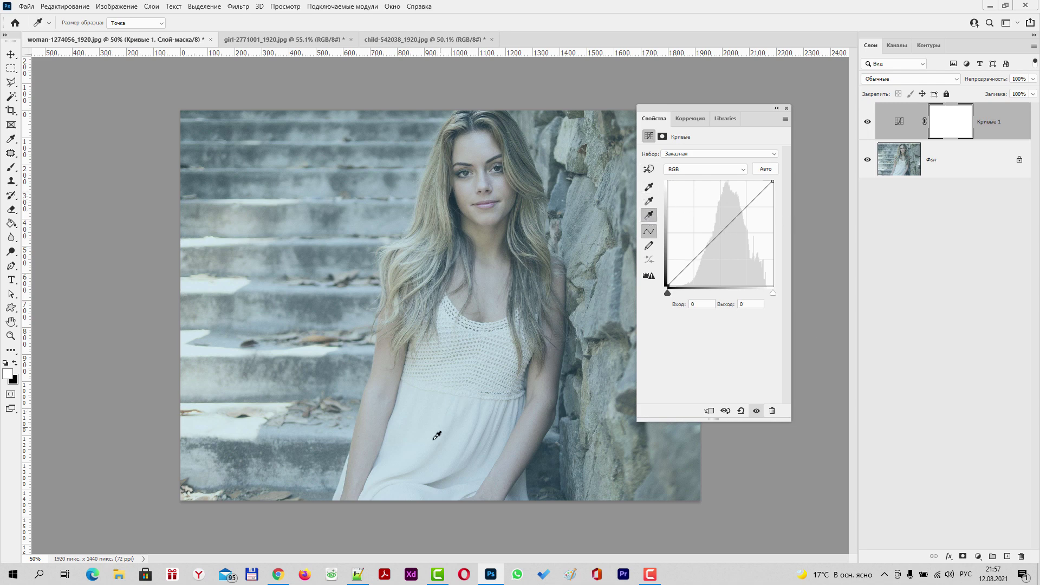
click(407, 461)
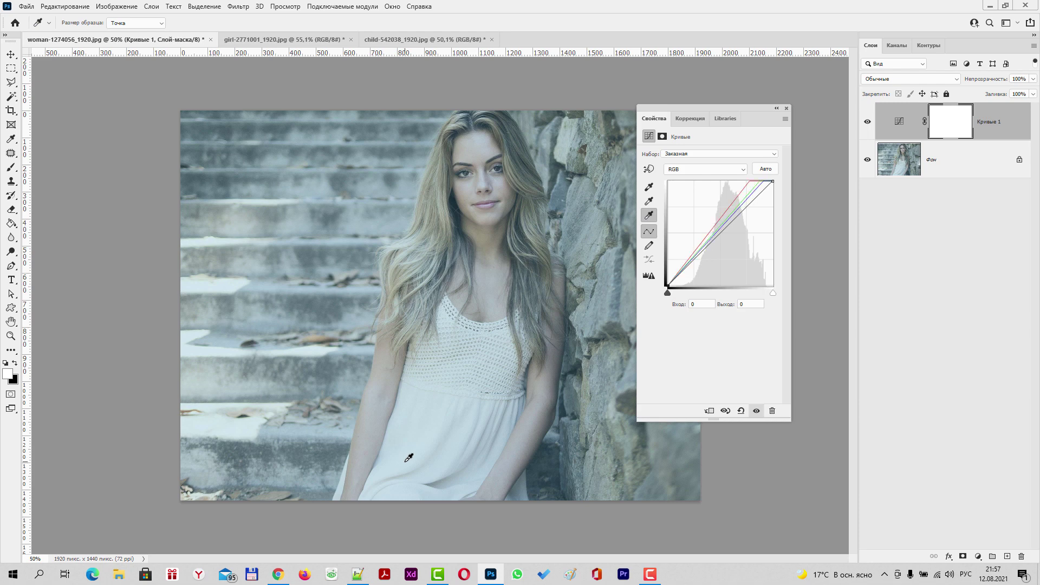
click(650, 189)
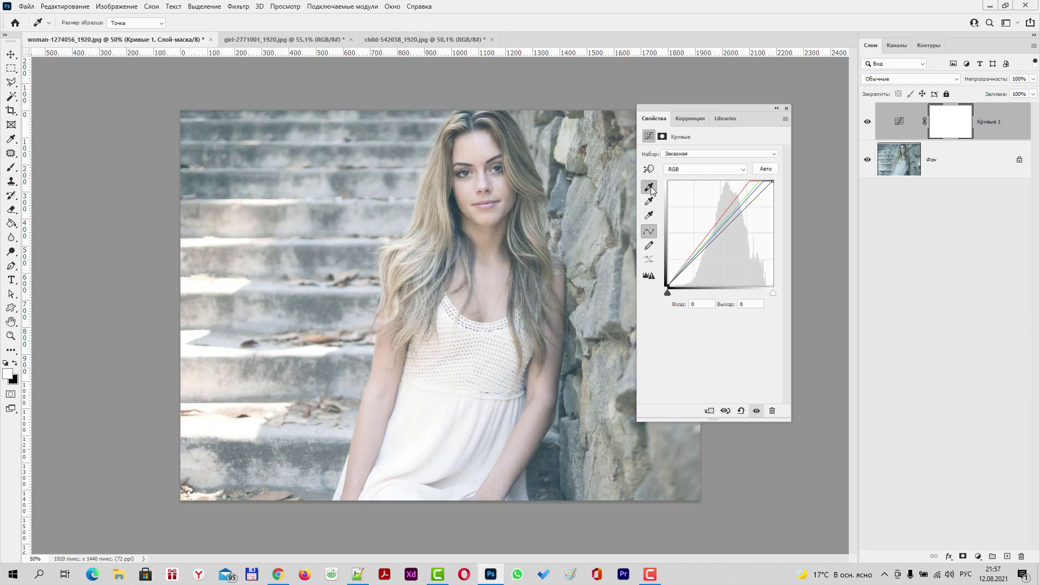
click(455, 199)
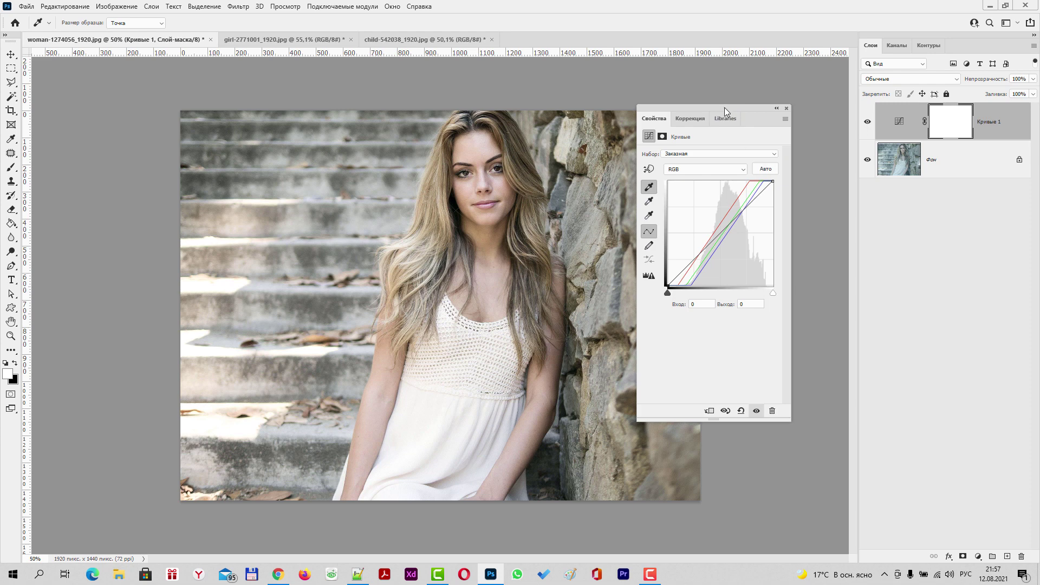
Step: Close the Curves properties and delete the Кривые 1 adjustment layer
drag(724, 109, 718, 96)
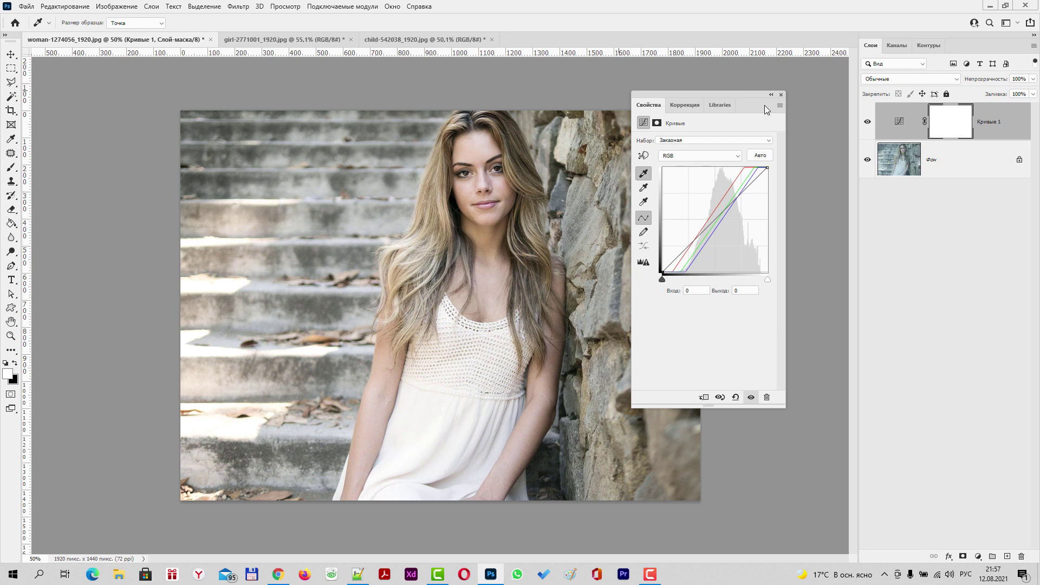
click(780, 96)
drag(1003, 124, 1023, 558)
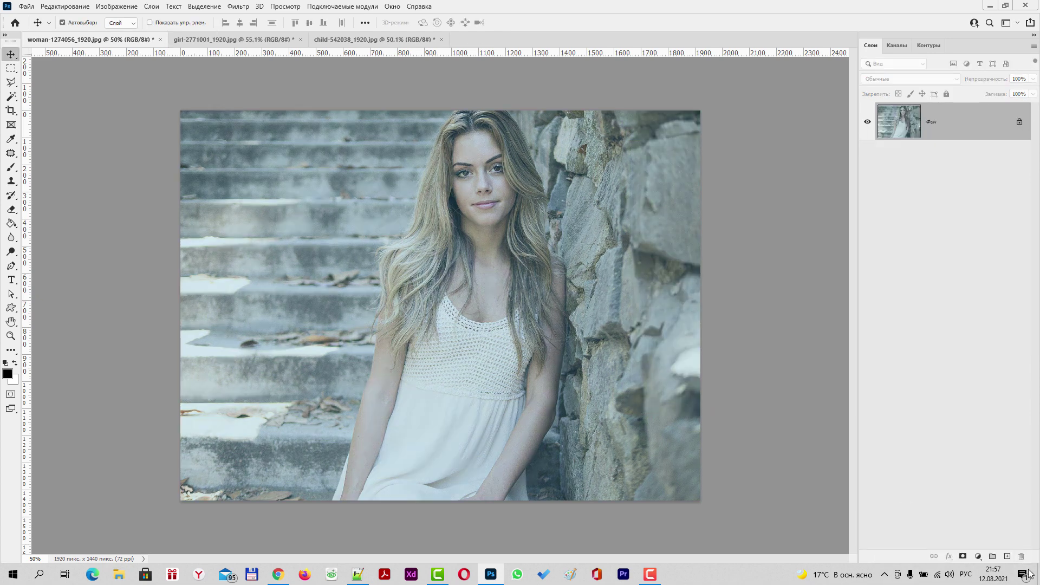
Step: Add a new Curves layer to the woman photo and apply the Auto curve
click(978, 558)
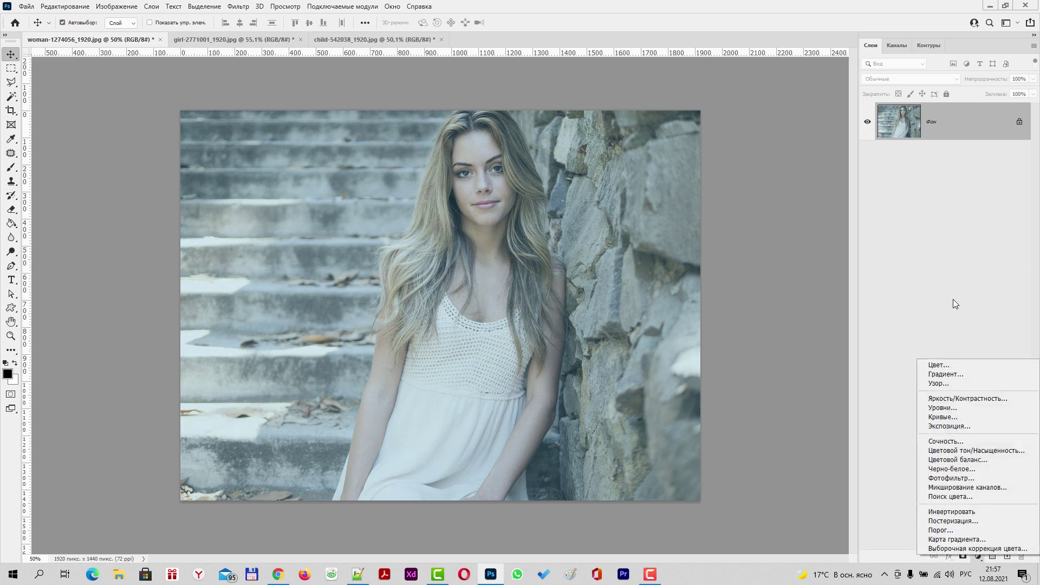
click(937, 418)
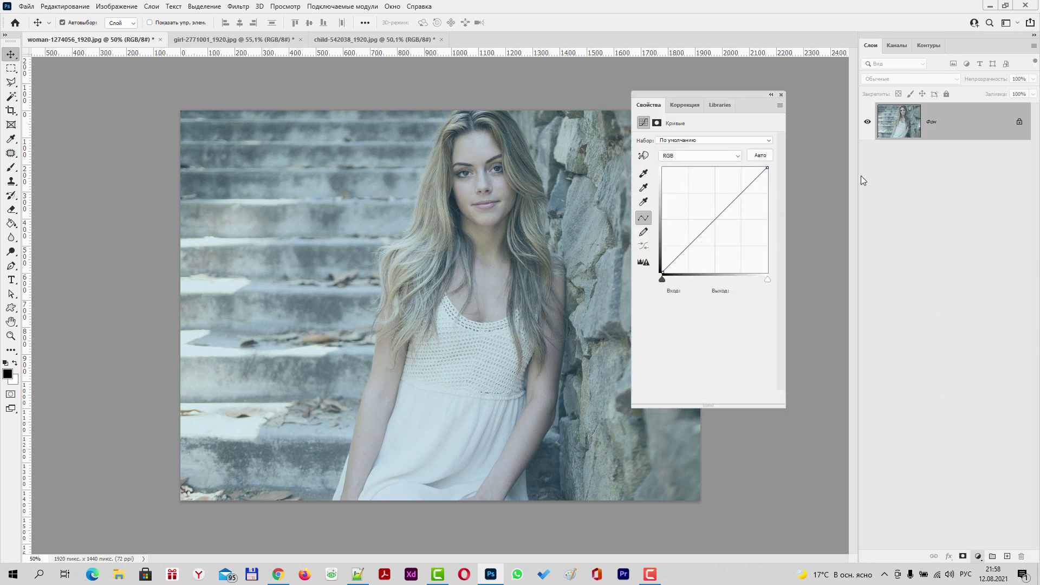
drag(700, 91, 715, 90)
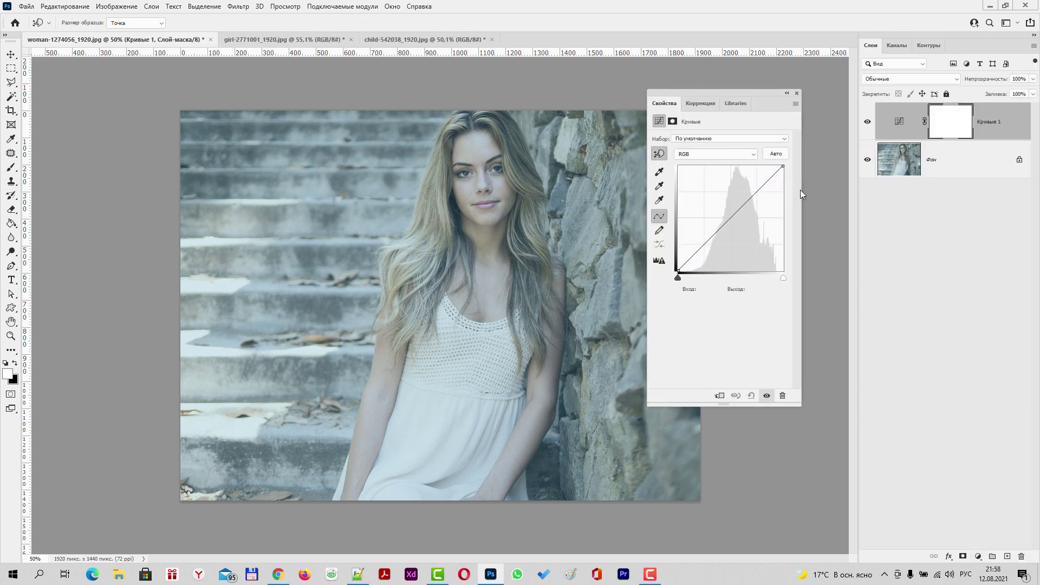
click(778, 156)
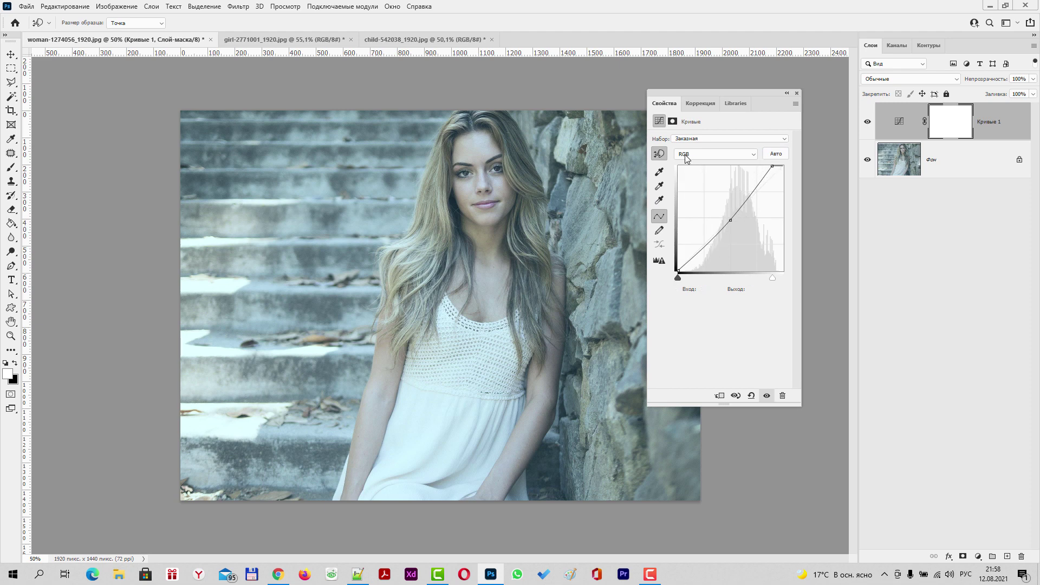
Step: Bring up the Auto Color Correction Options and remove a stray curve point
click(796, 105)
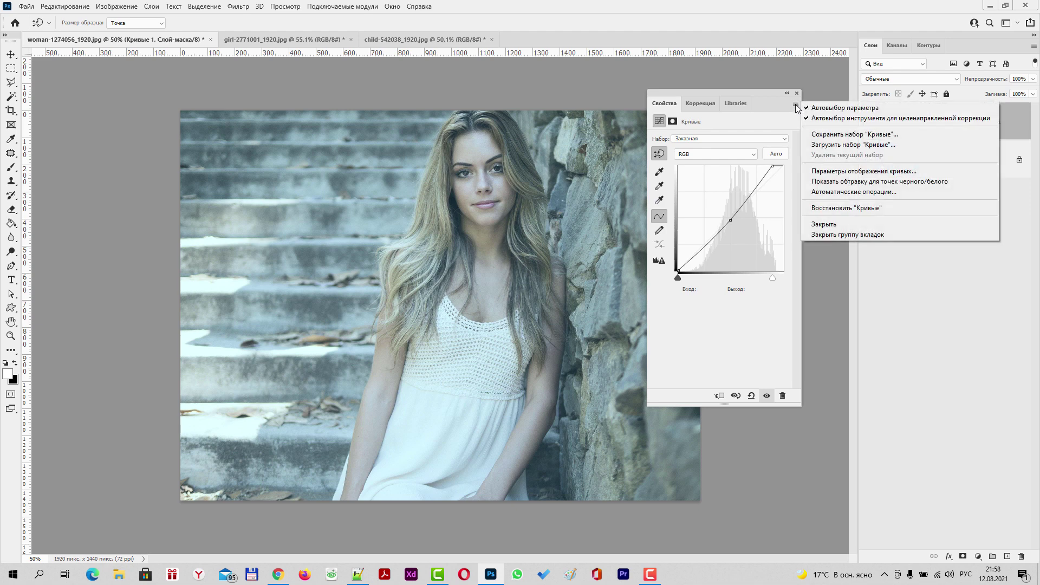
click(843, 191)
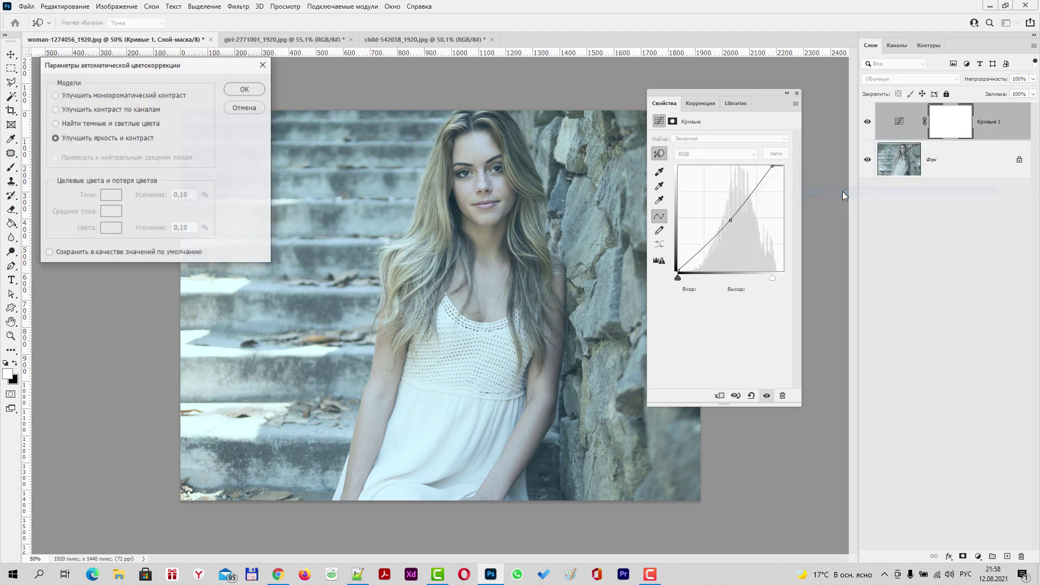
mouse_move(108, 64)
mouse_down()
mouse_move(161, 68)
mouse_move(121, 67)
mouse_up()
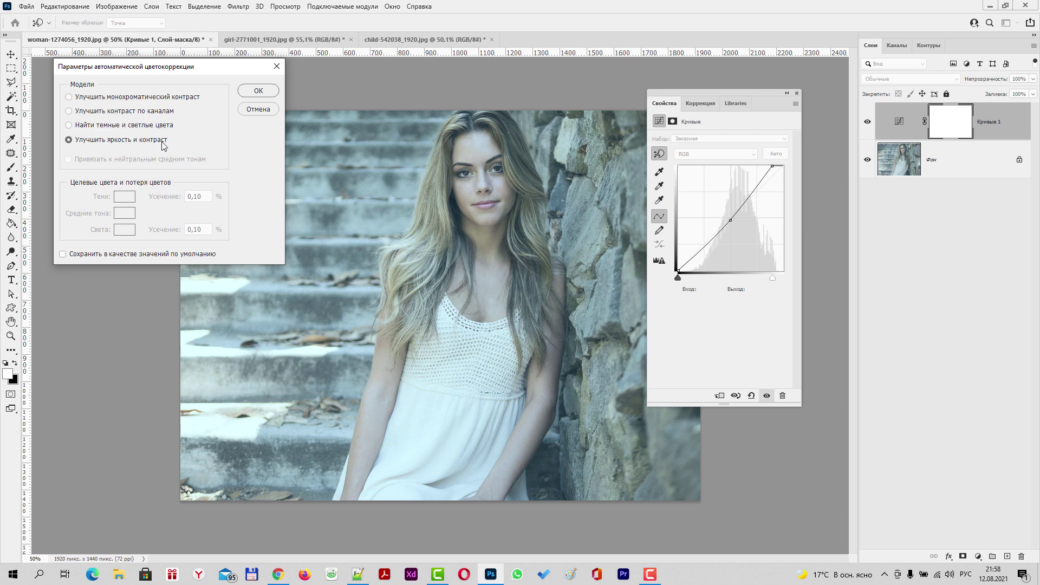
click(753, 193)
key(Delete)
Step: Try each algorithm, choose Find Dark & Light Colors with Snap Neutral Midtones, and save as defaults
drag(126, 67, 140, 67)
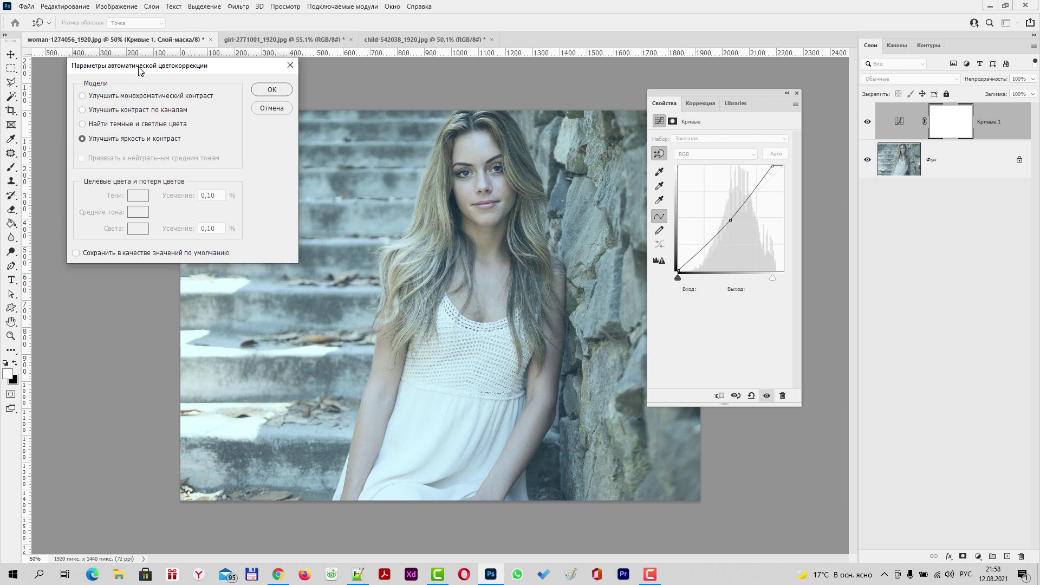
click(82, 96)
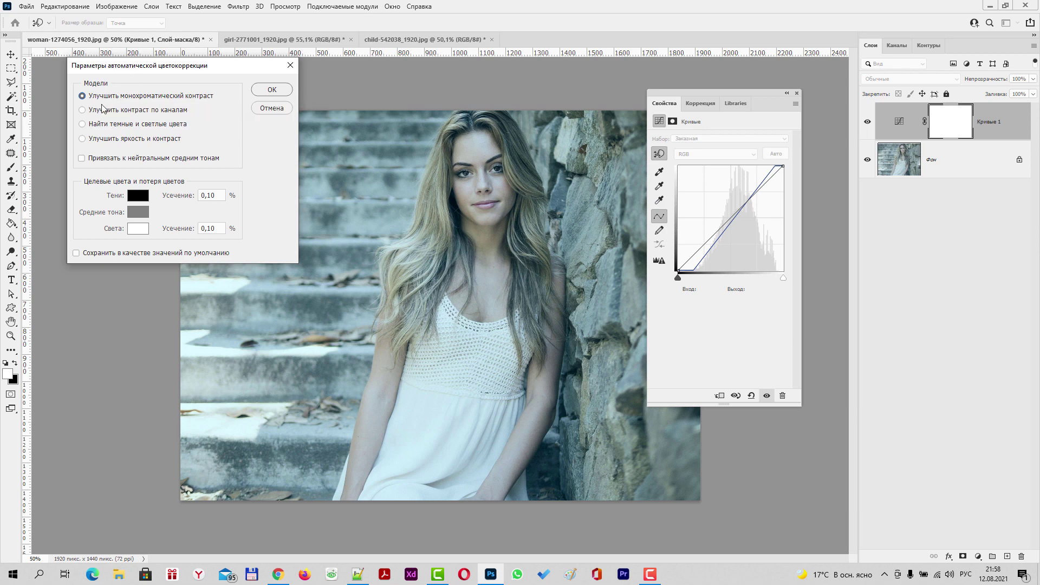
click(88, 111)
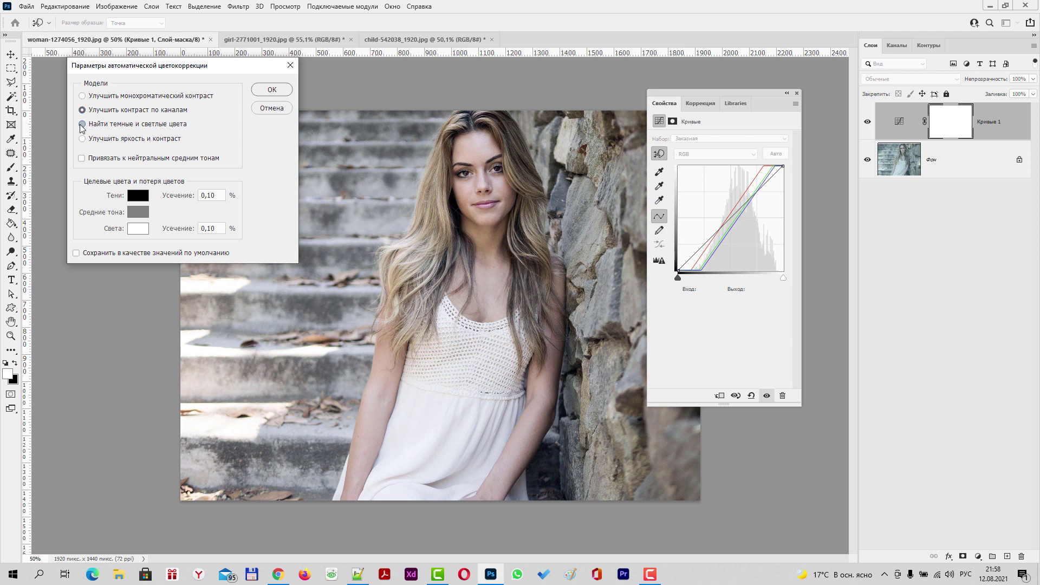
click(83, 125)
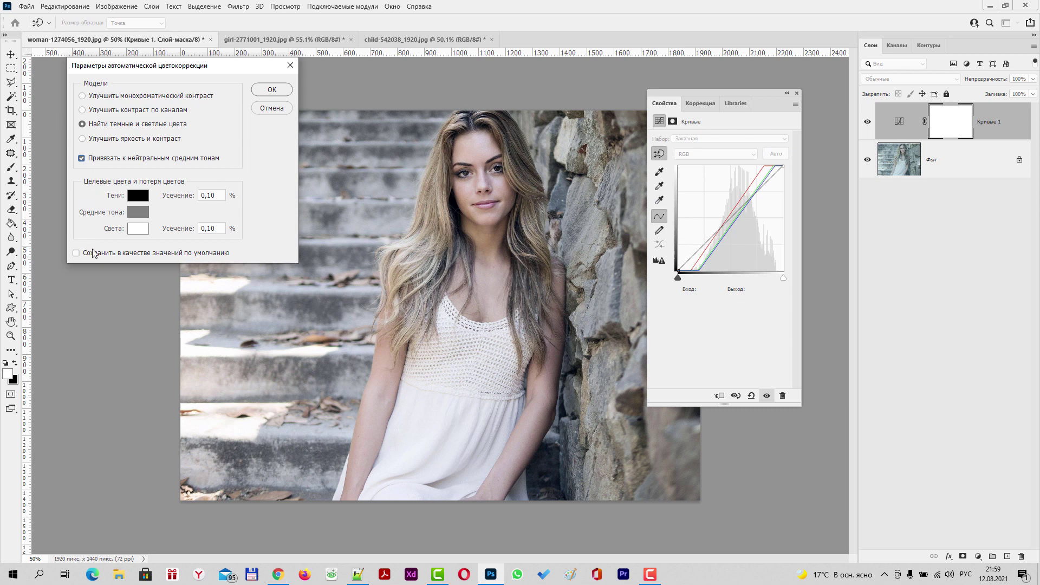
click(76, 253)
Step: Accept the auto correction options and delete the Кривые 1 curves layer
click(272, 89)
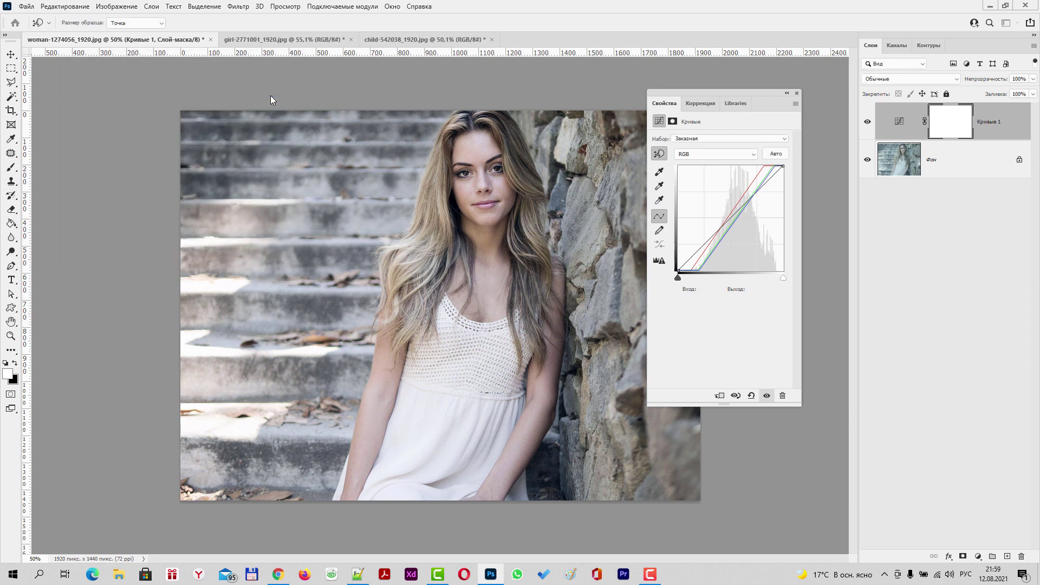
click(797, 93)
drag(998, 139, 1022, 557)
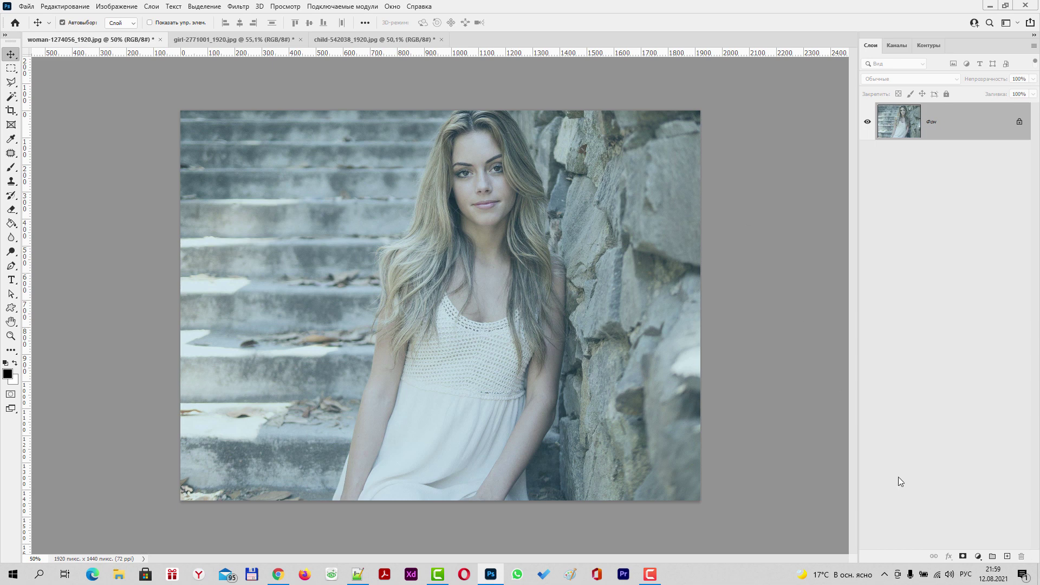
Step: Add a fresh auto Curves layer, set the grey steps as neutral grey, then switch to the pink photo
click(978, 557)
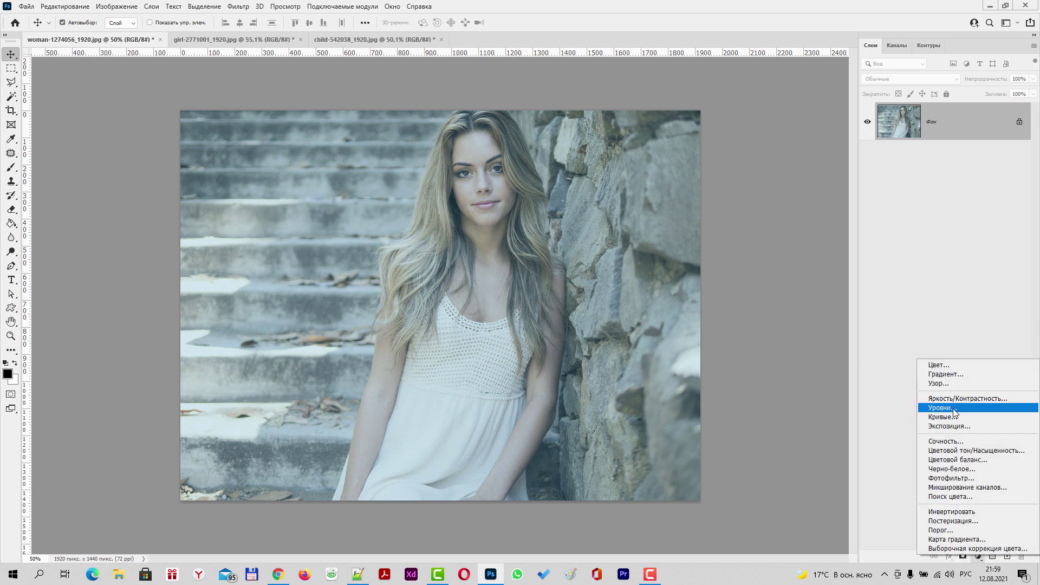
click(944, 417)
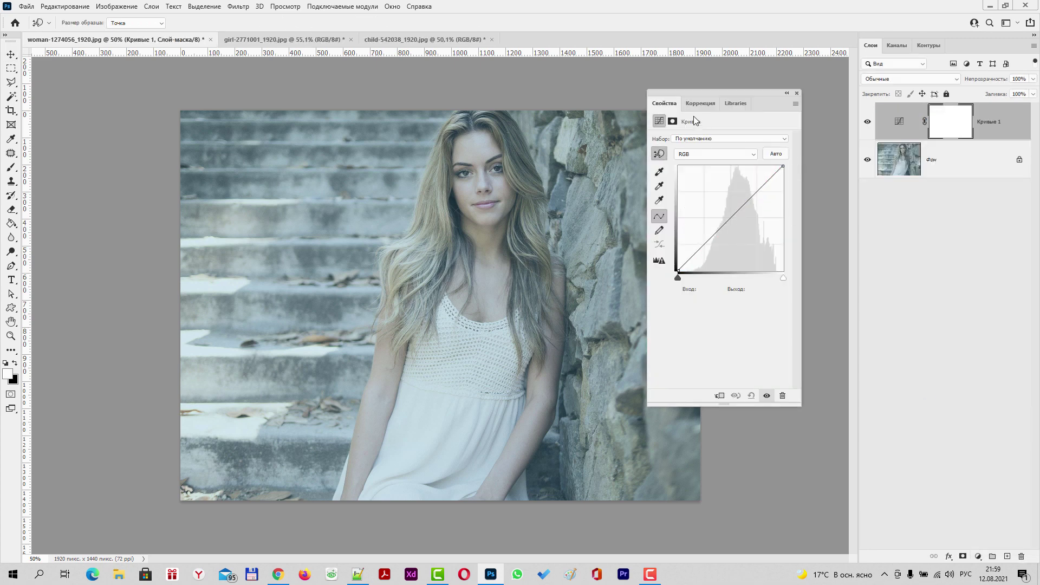
click(776, 155)
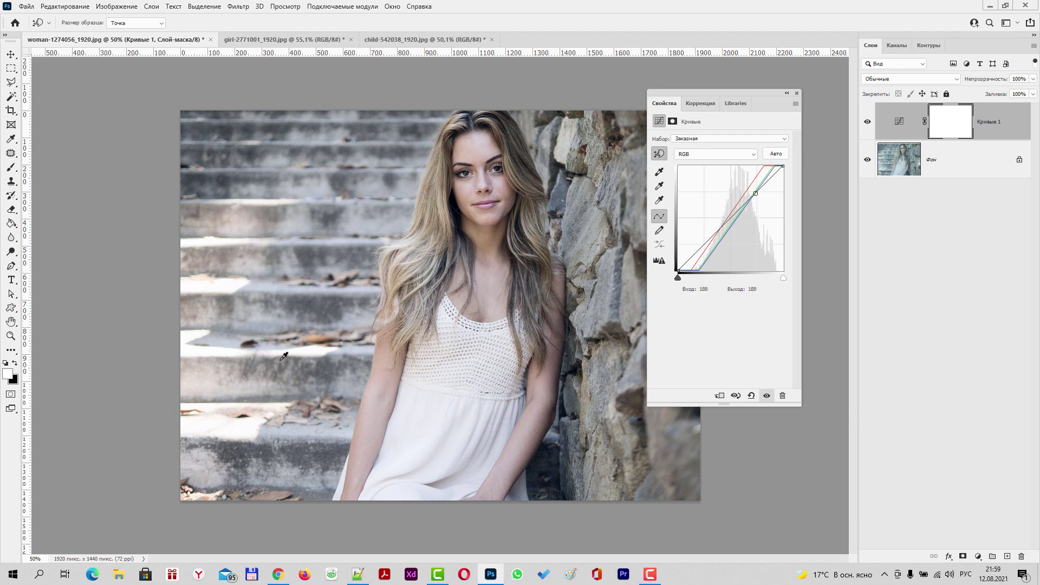
click(660, 187)
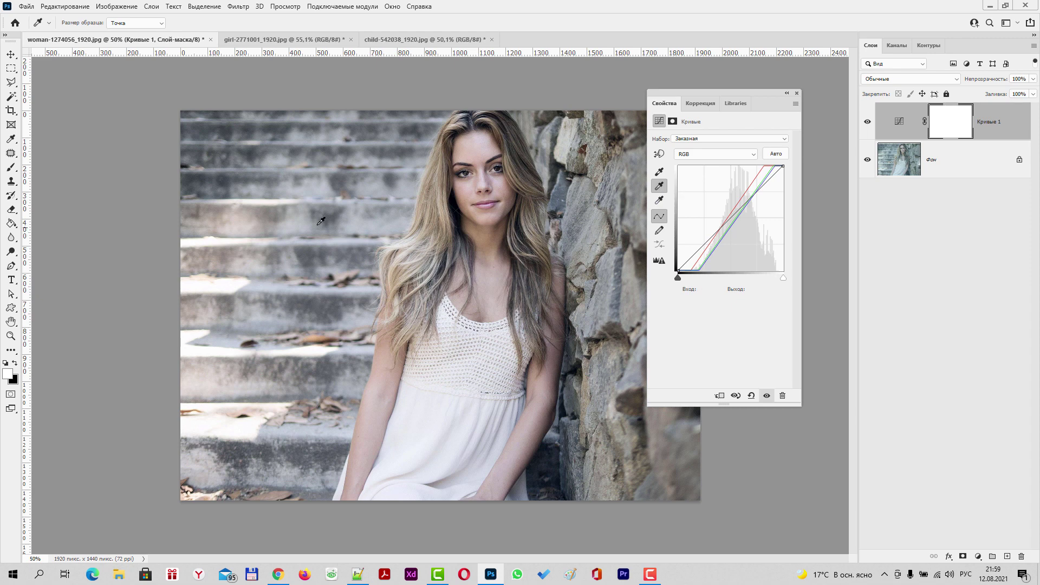
click(270, 213)
click(796, 93)
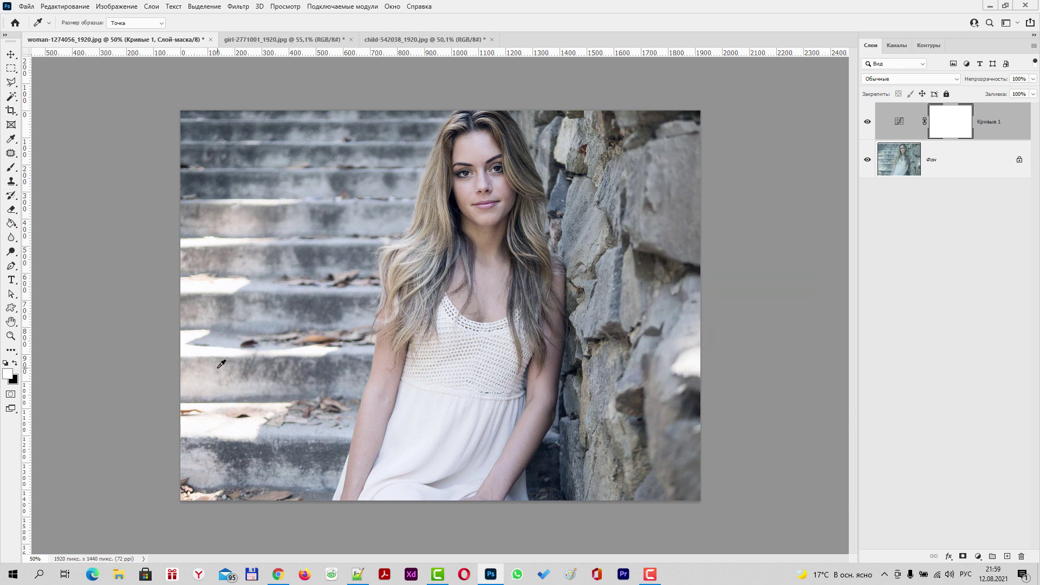
click(259, 42)
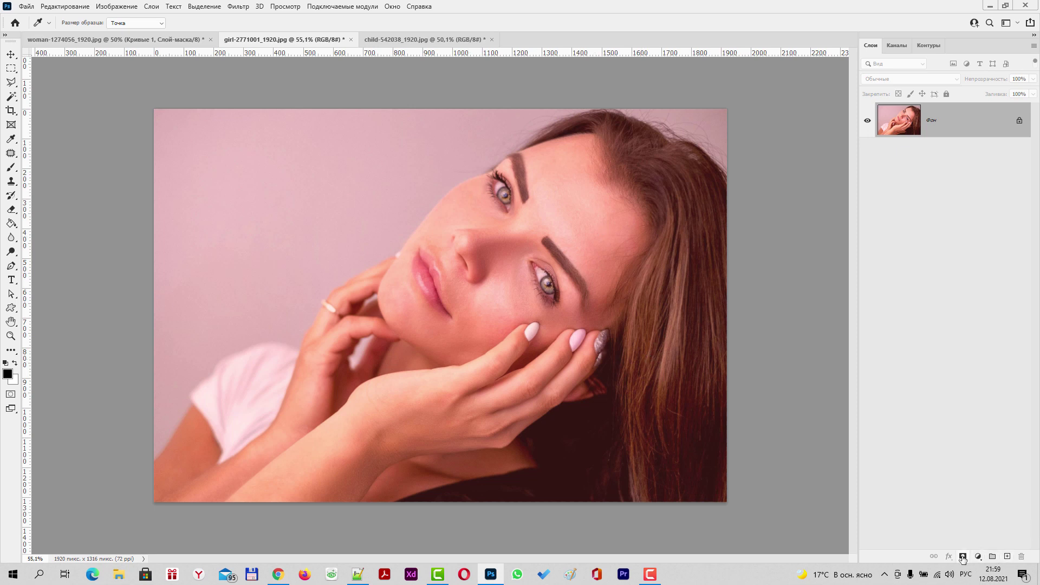
Step: Give the pink-tinted girl photo an auto Curves layer, then switch to the child-542038 photo
click(979, 558)
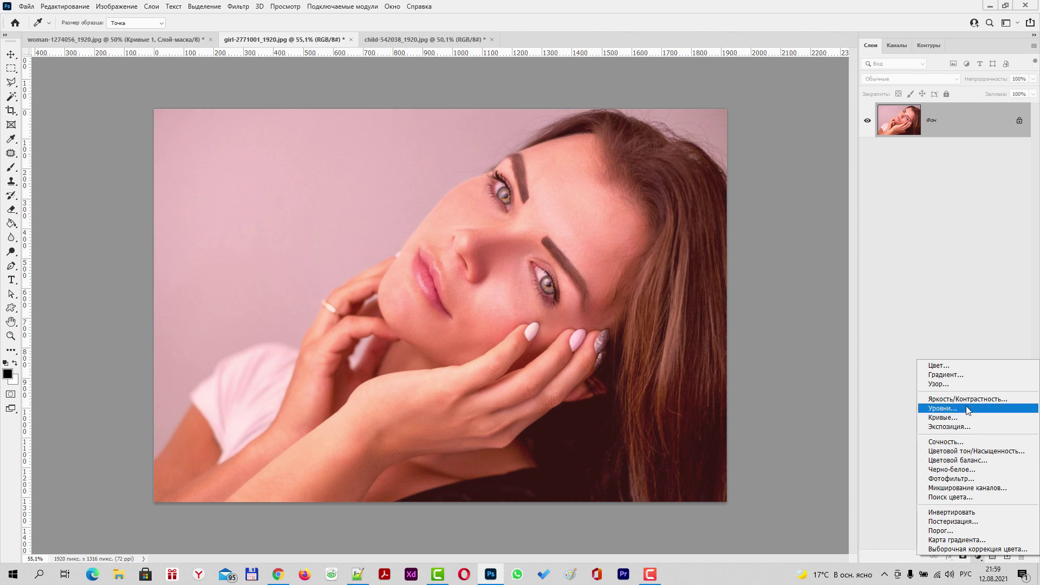
click(952, 419)
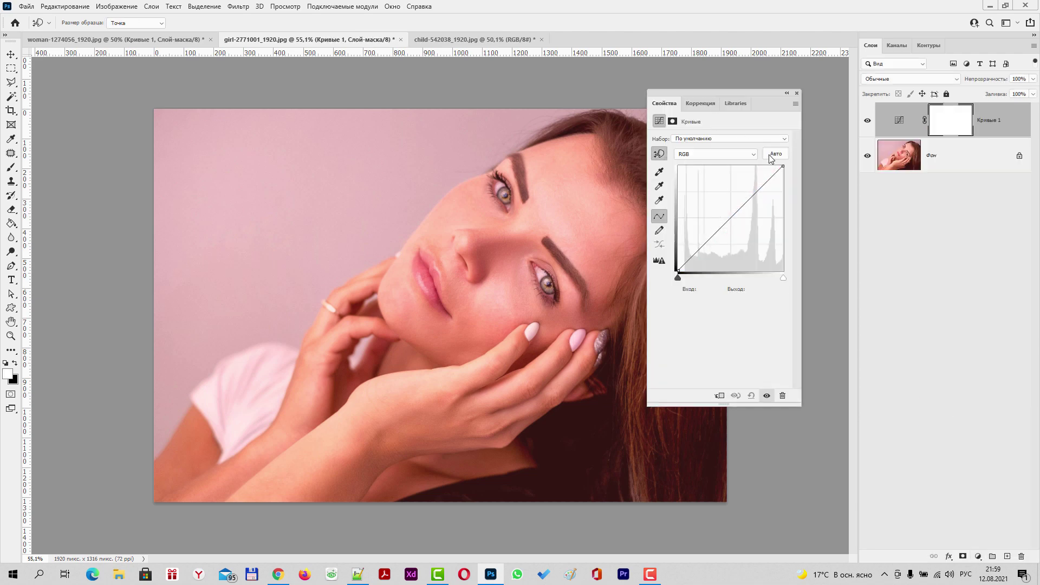
drag(734, 95, 758, 89)
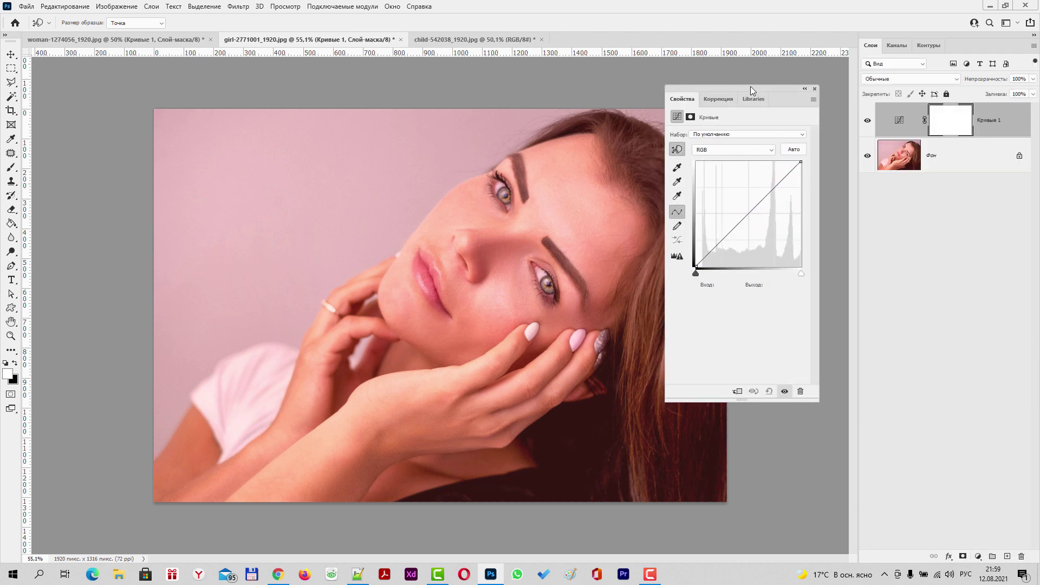
click(802, 147)
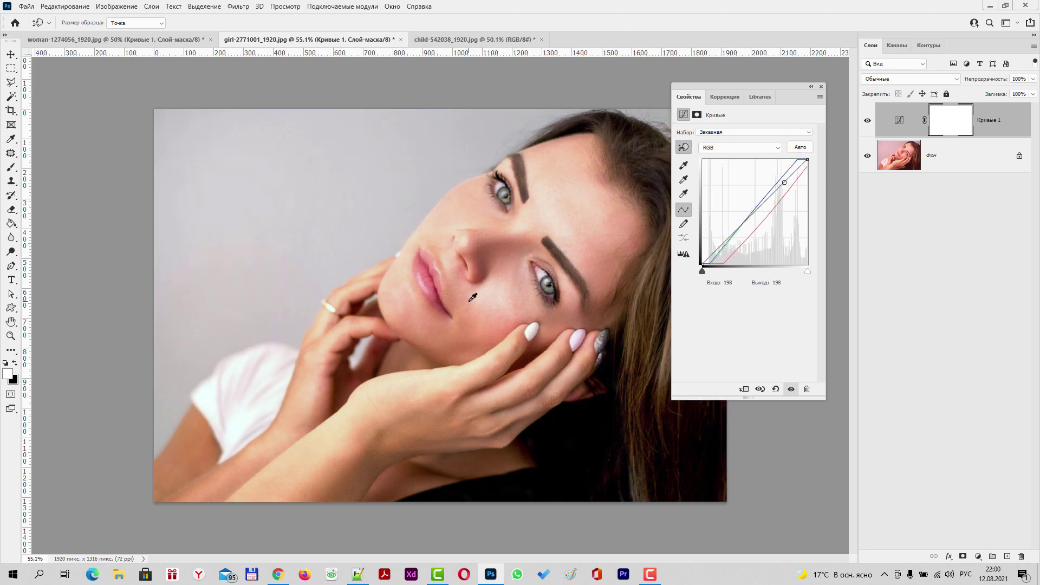
drag(760, 86, 771, 174)
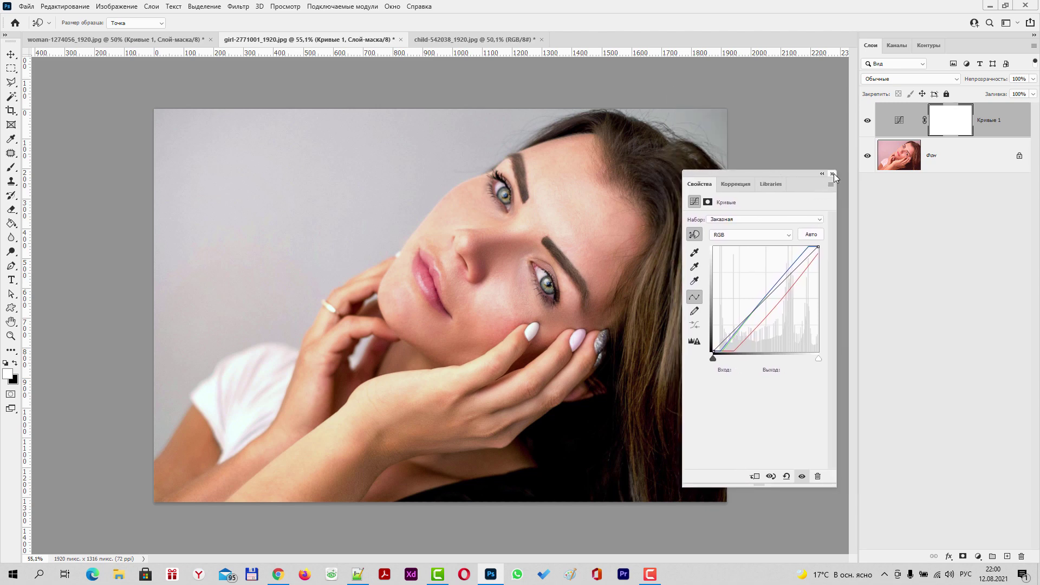
click(834, 174)
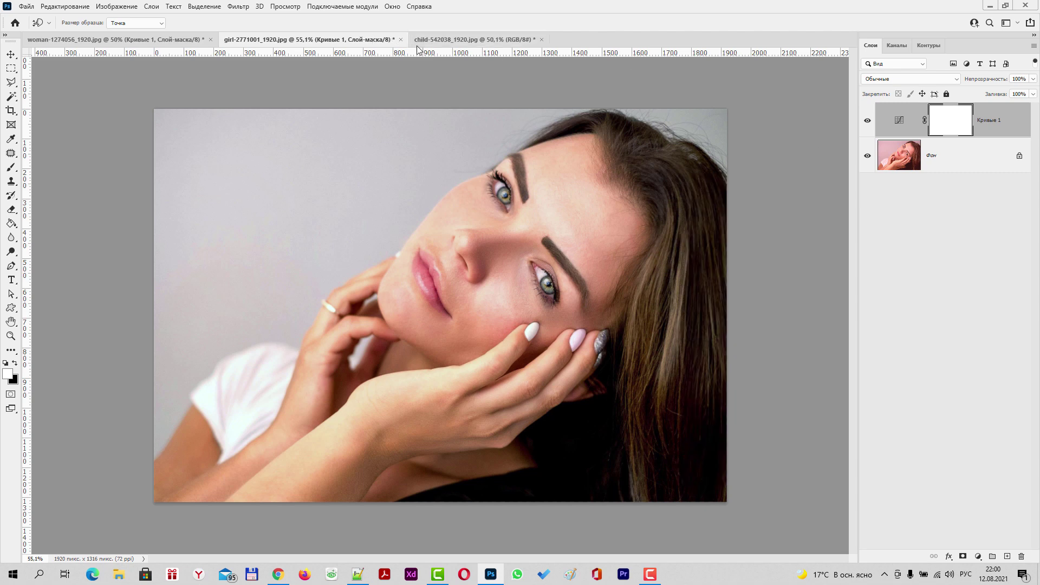
click(453, 41)
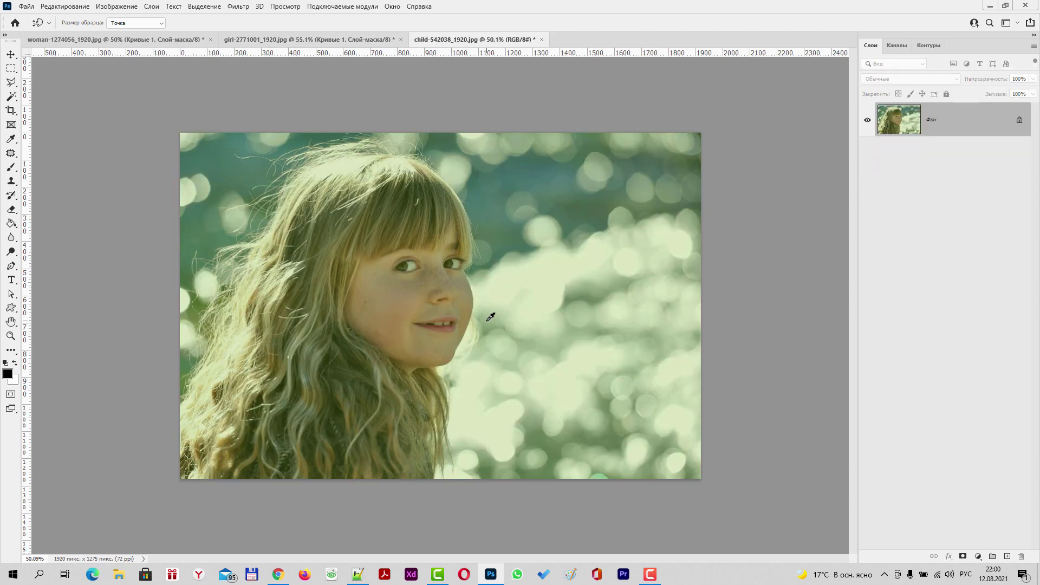
Step: Add a Curves layer with Auto correction to the green-tinted child photo, moving the panel aside
click(979, 558)
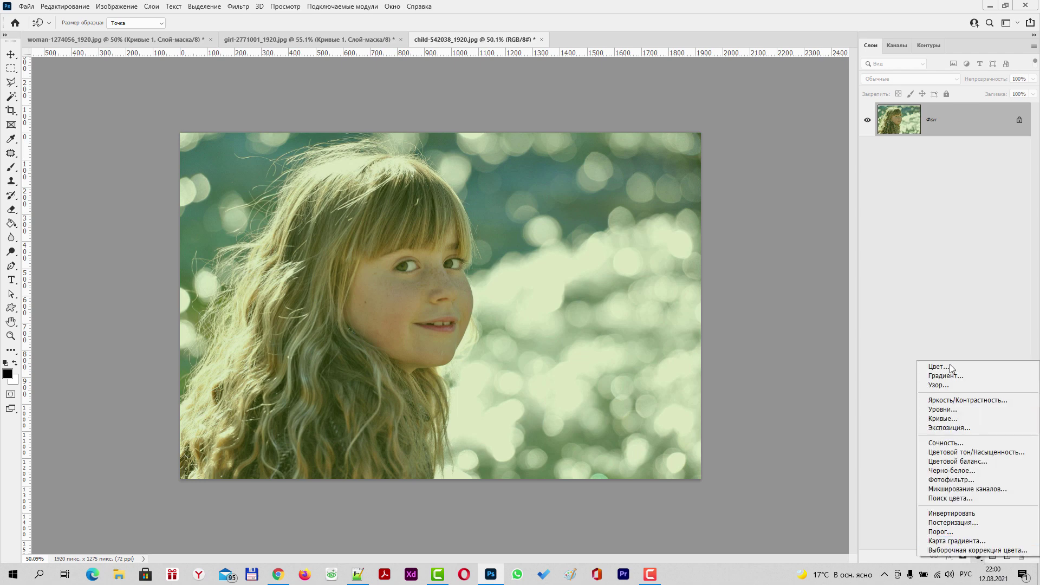
click(945, 420)
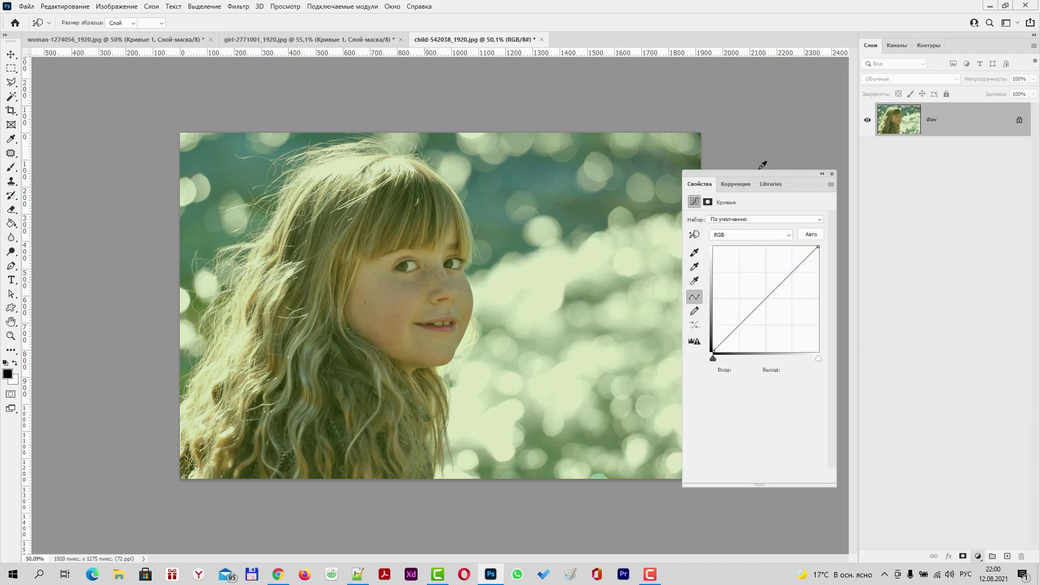
click(811, 235)
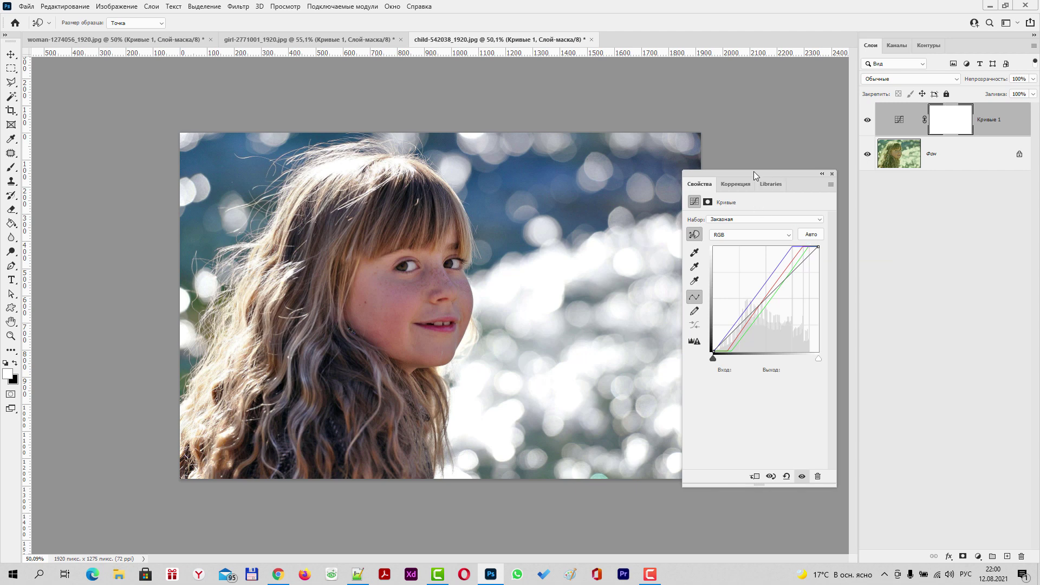
mouse_move(753, 171)
mouse_down()
mouse_move(799, 113)
mouse_move(781, 126)
mouse_up()
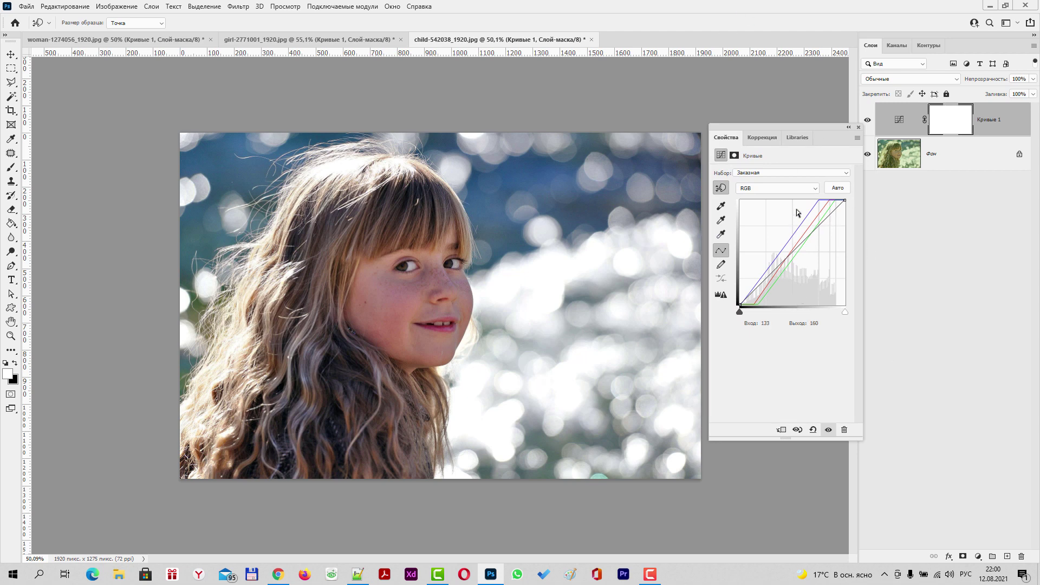
drag(780, 128, 786, 126)
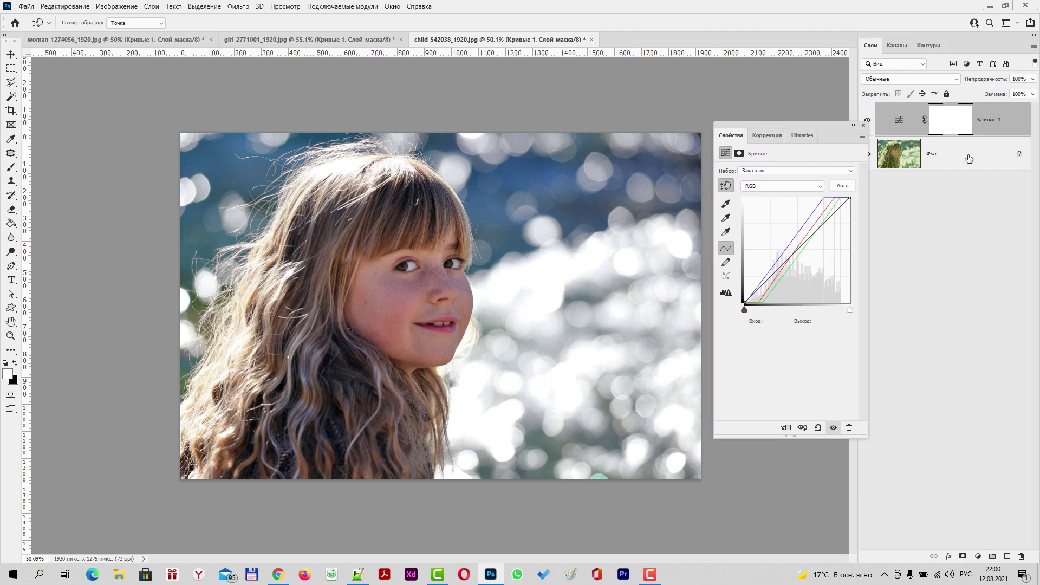